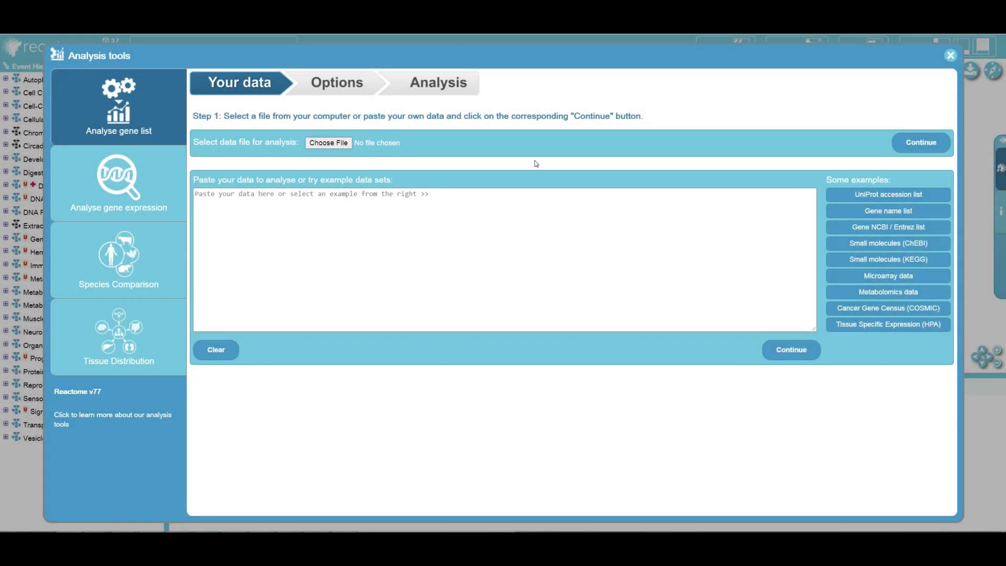
Start a gene expression analysis to reach the method choice of PADOG, Camera or ssGSEA.
{"action": "left_click", "coordinate": [150, 174]}
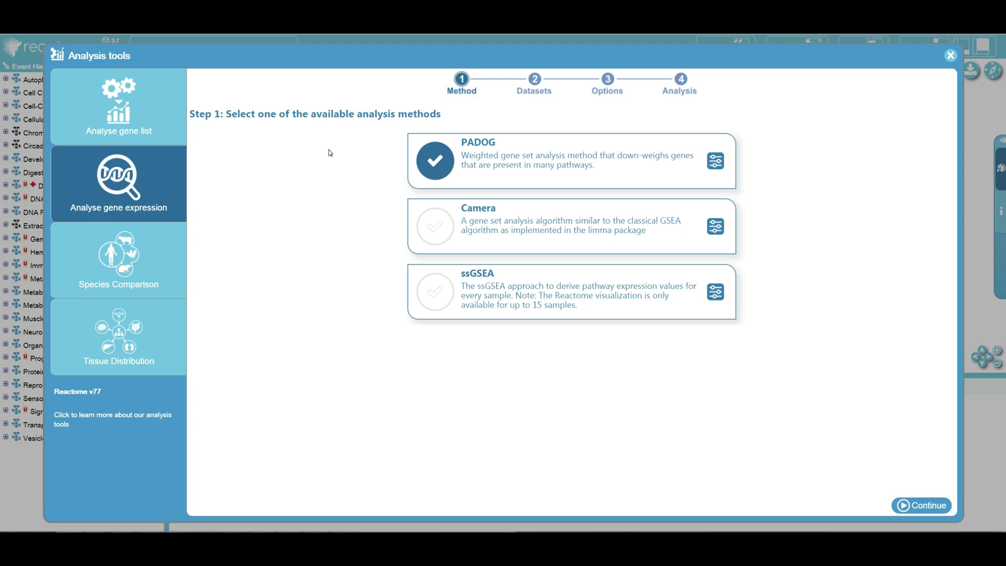
{"action": "left_click", "coordinate": [435, 162]}
{"action": "left_click", "coordinate": [436, 230]}
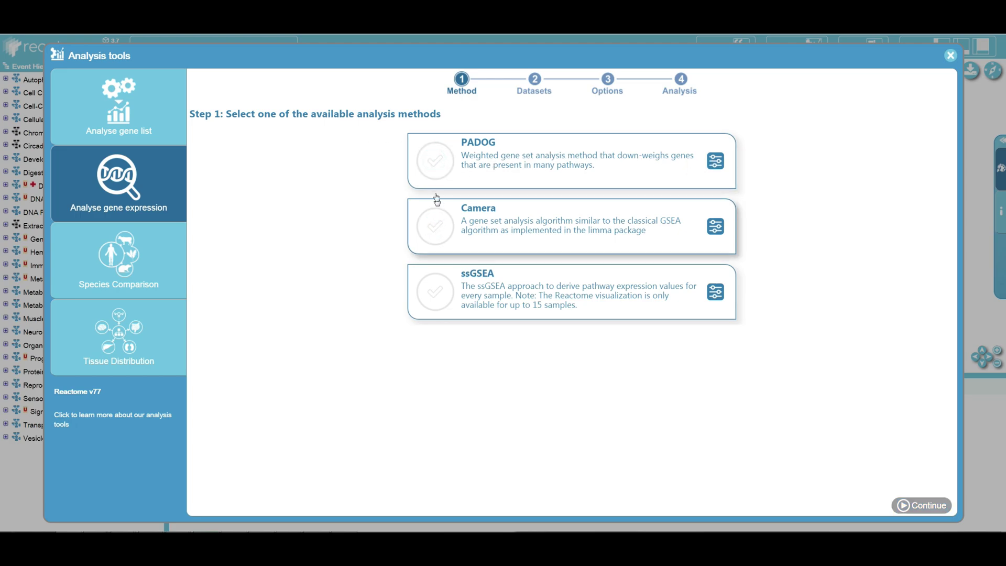
{"action": "left_click", "coordinate": [436, 169]}
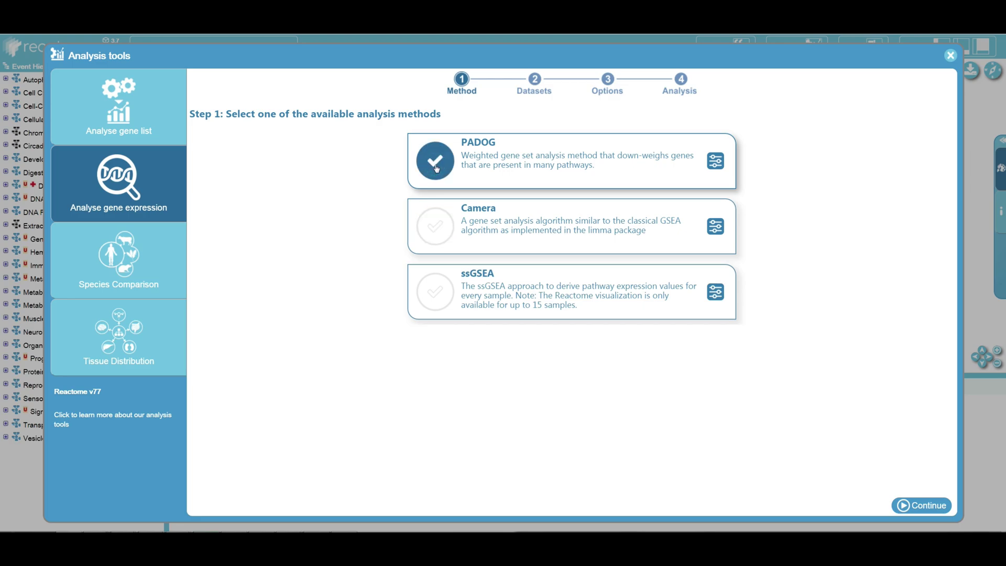
{"action": "left_click", "coordinate": [488, 167]}
{"action": "left_click", "coordinate": [488, 167]}
{"action": "left_click", "coordinate": [475, 292]}
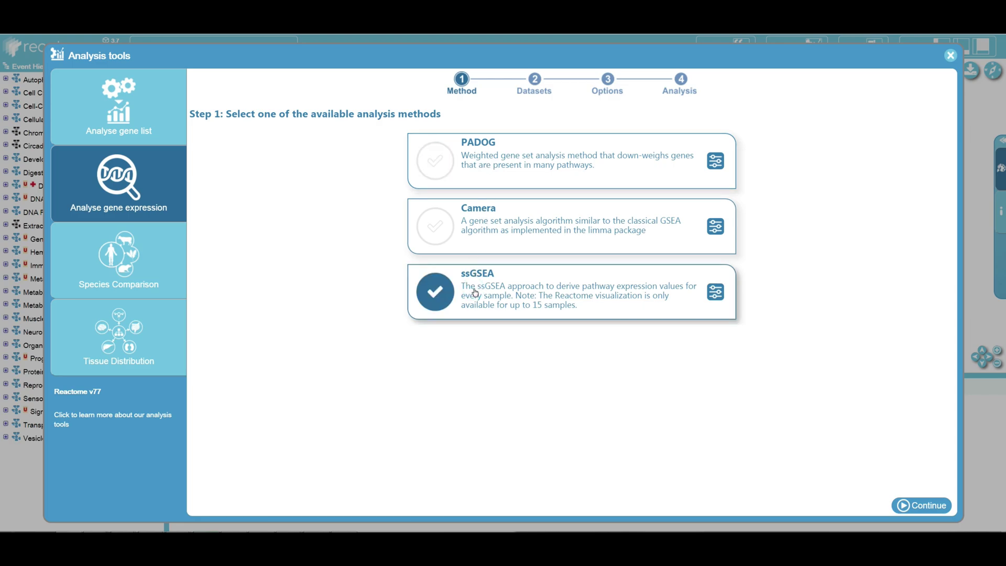
{"action": "left_click", "coordinate": [437, 228]}
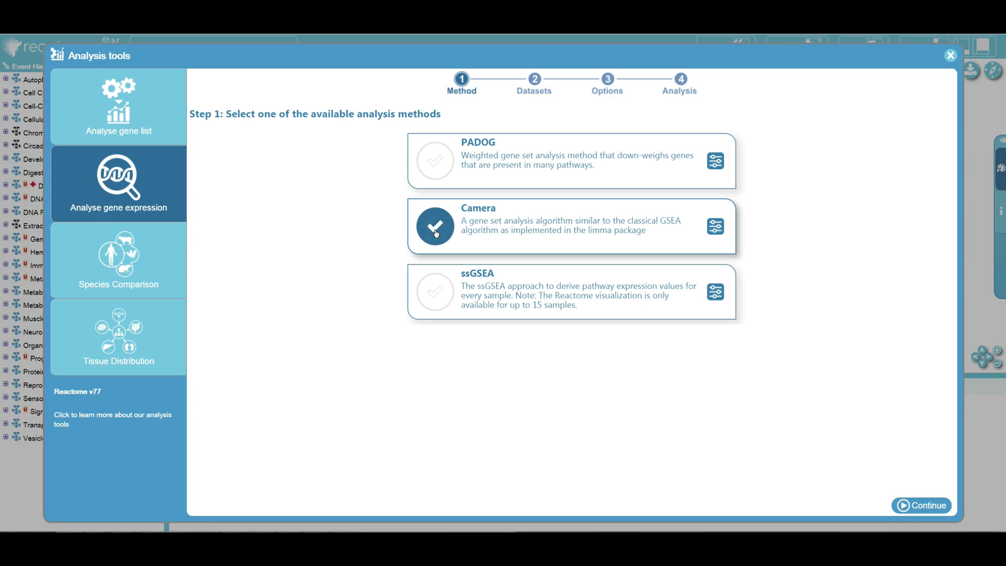
{"action": "left_click", "coordinate": [436, 164]}
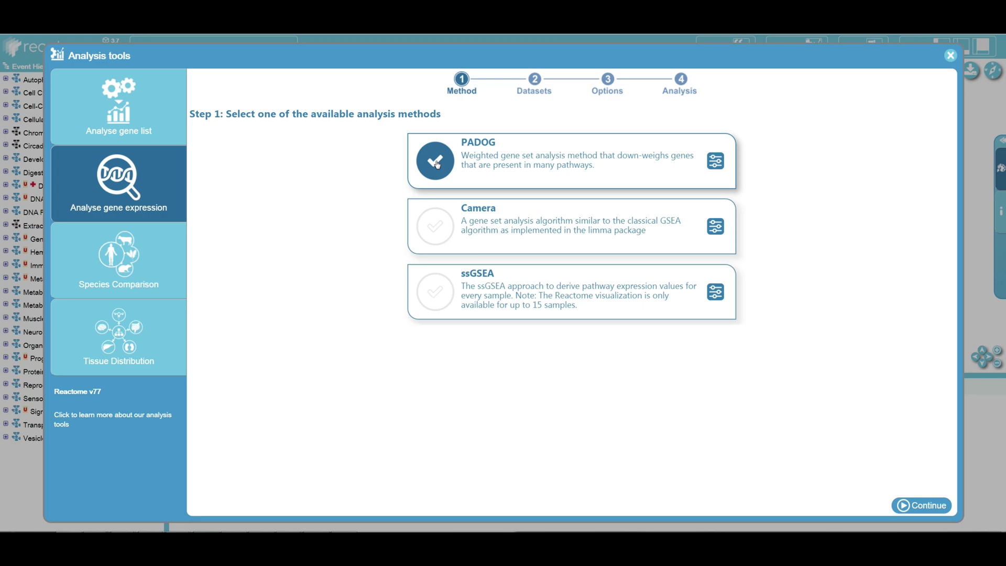
{"action": "left_click", "coordinate": [437, 237]}
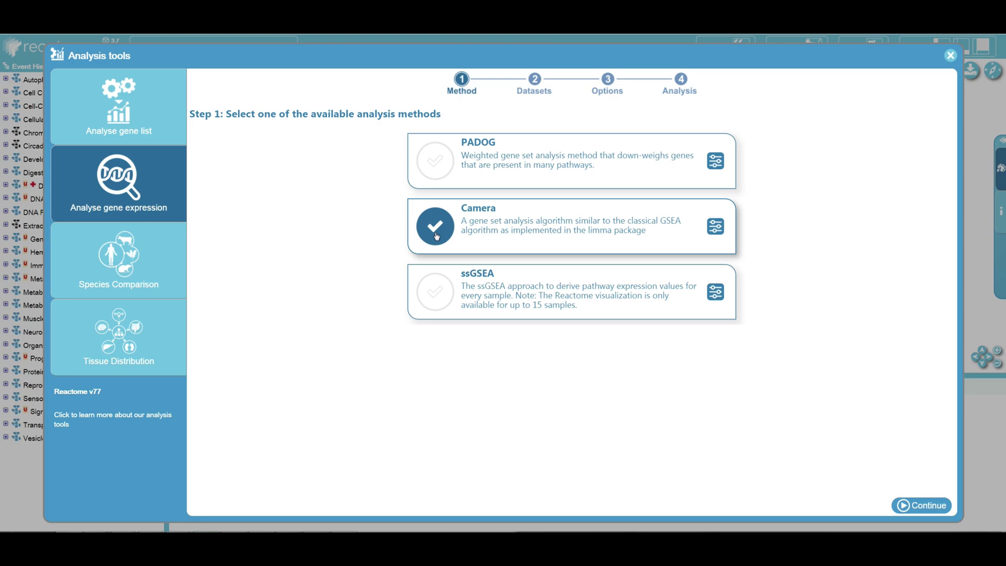
{"action": "left_click", "coordinate": [437, 291]}
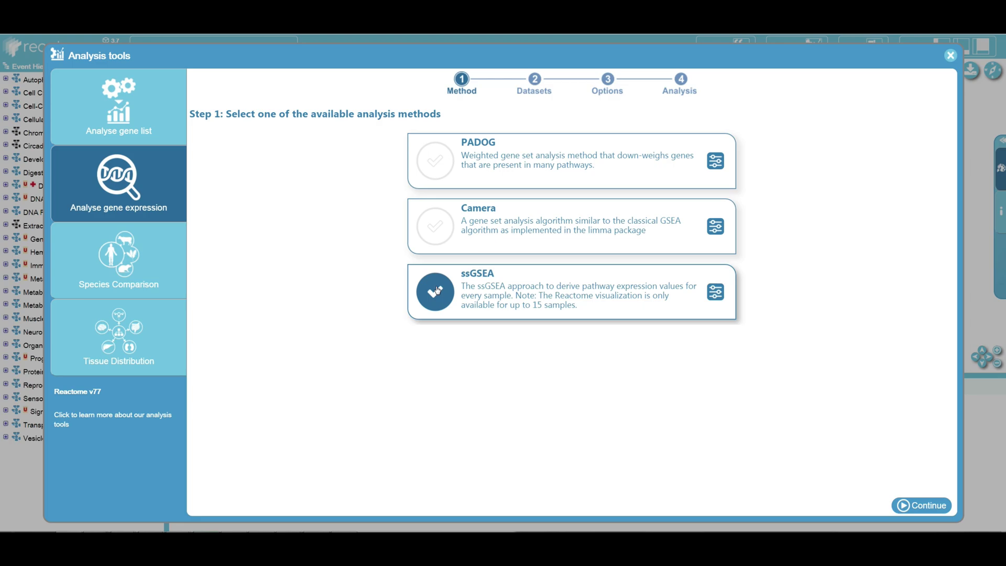
{"action": "left_click", "coordinate": [443, 164]}
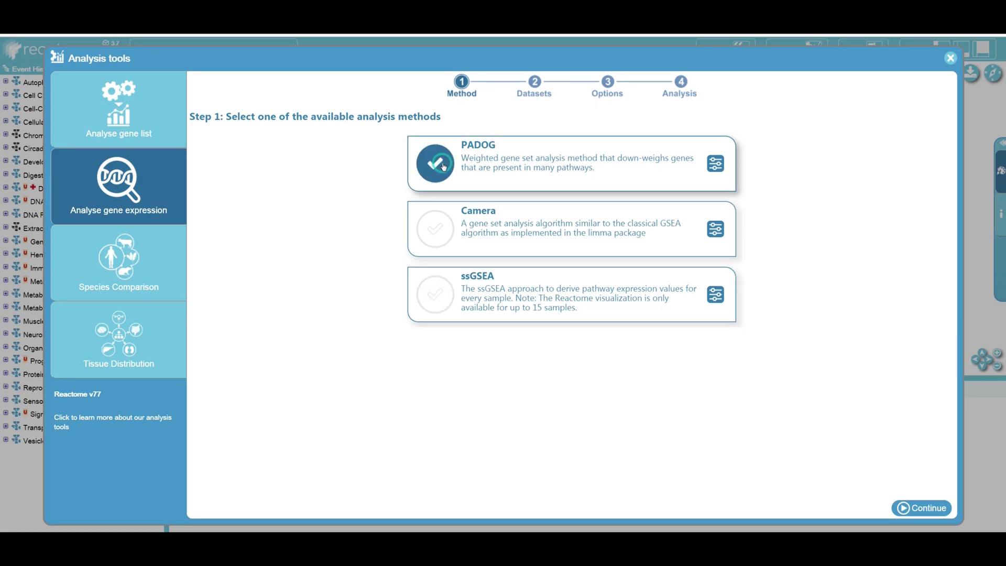
Keep PADOG as the method and load the 'Melanoma RNA-seq example' dataset.
{"action": "left_click", "coordinate": [917, 509]}
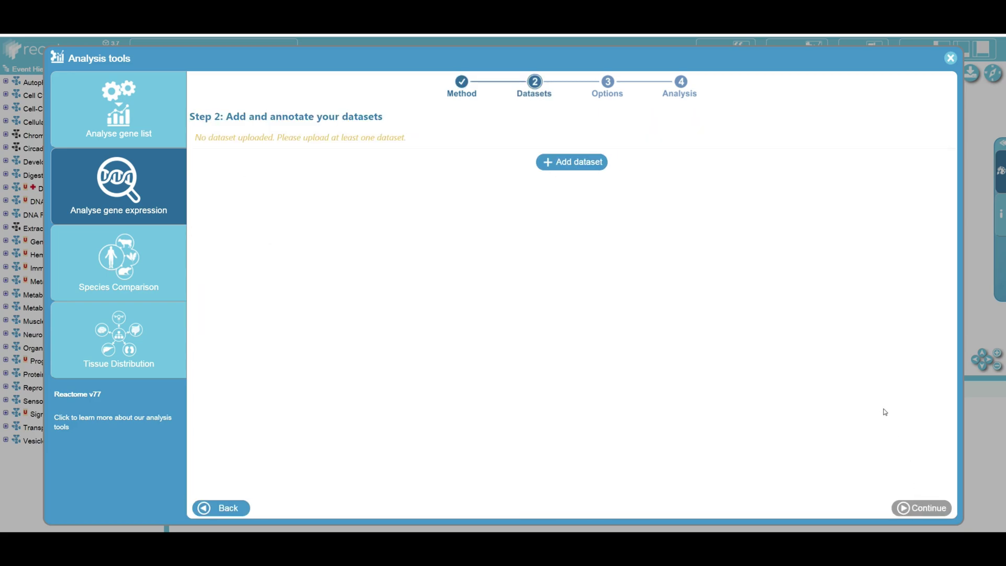
{"action": "left_click", "coordinate": [572, 167]}
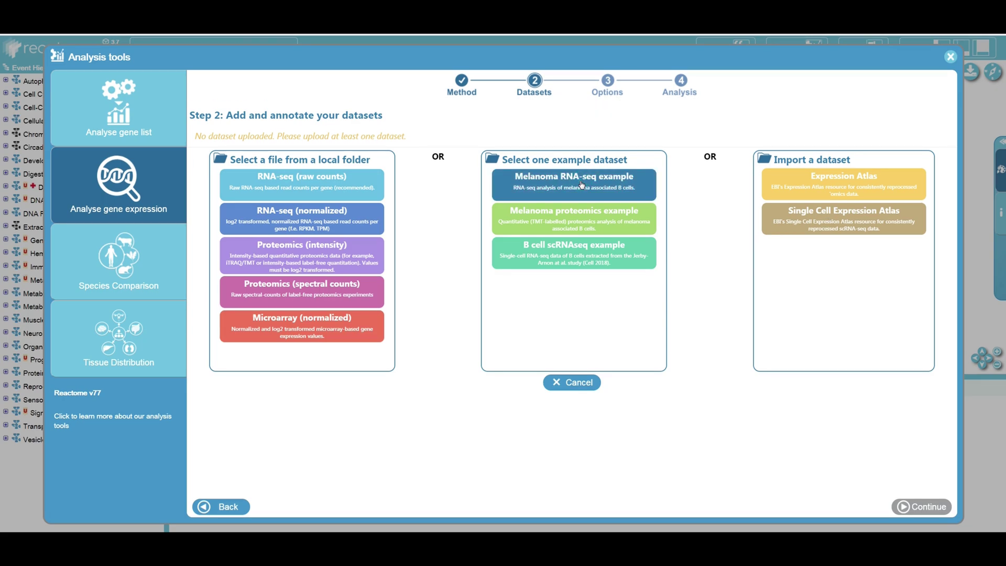
{"action": "left_click", "coordinate": [582, 183]}
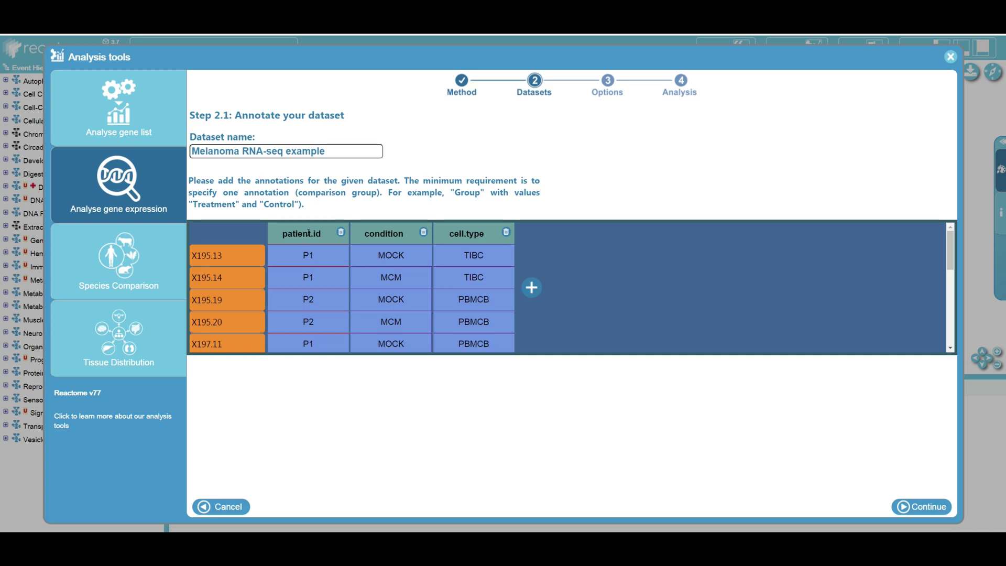
Rename the dataset to 'Melanoma RNA-seq' and add an empty annotation column headed 'Treatment'.
{"action": "mouse_move", "coordinate": [335, 151]}
{"action": "left_mouse_down"}
{"action": "mouse_move", "coordinate": [267, 150]}
{"action": "mouse_move", "coordinate": [284, 145]}
{"action": "left_mouse_up"}
{"action": "key", "text": "BackSpace"}
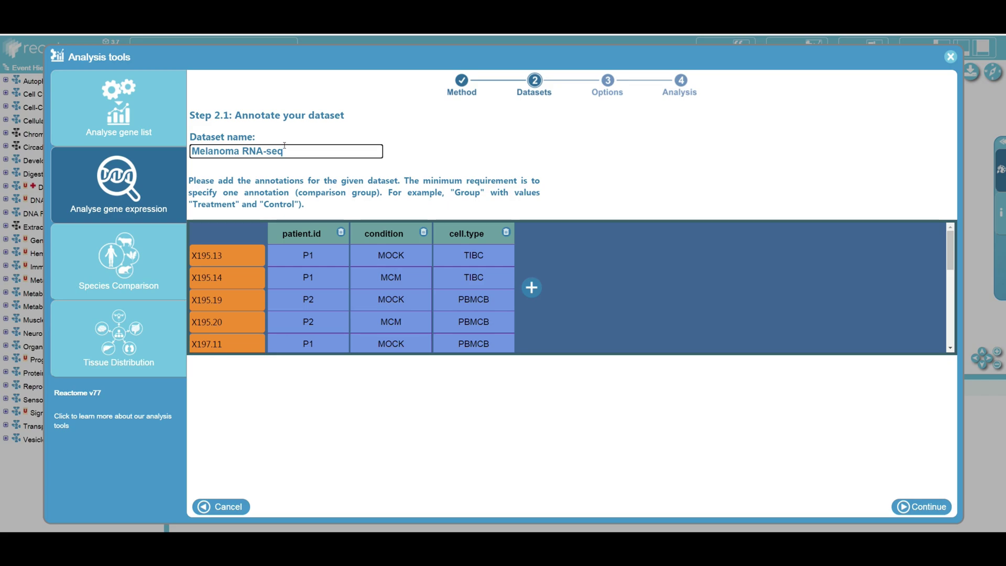
{"action": "left_click", "coordinate": [531, 288]}
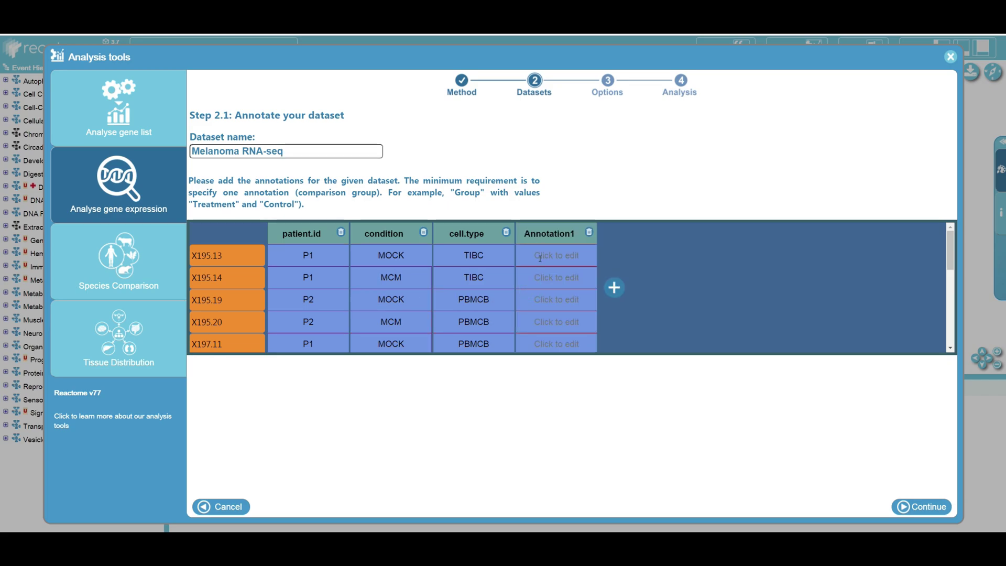
{"action": "left_click_drag", "start_coordinate": [947, 253], "coordinate": [946, 286]}
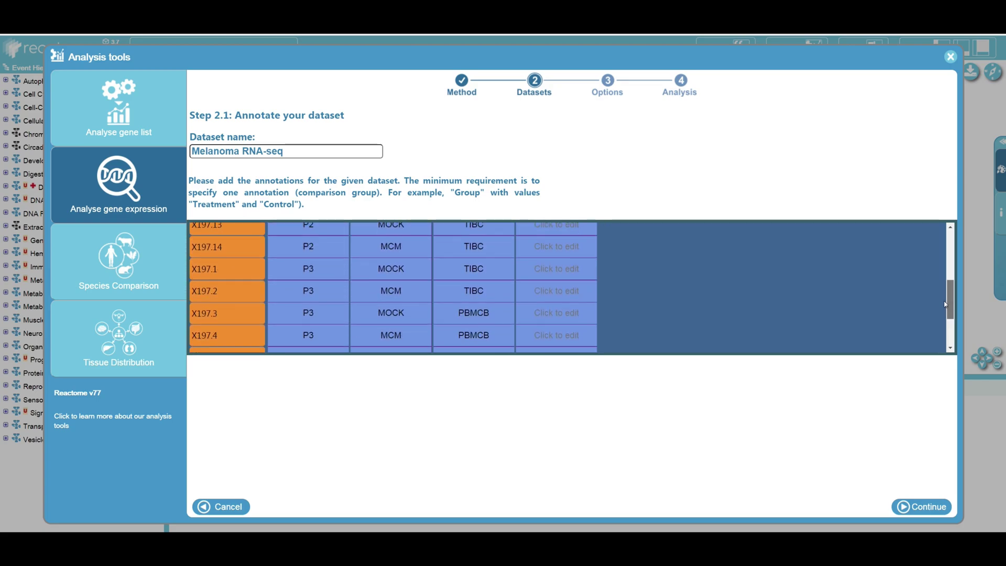
{"action": "left_click_drag", "start_coordinate": [946, 286], "coordinate": [934, 231]}
{"action": "left_click", "coordinate": [544, 234]}
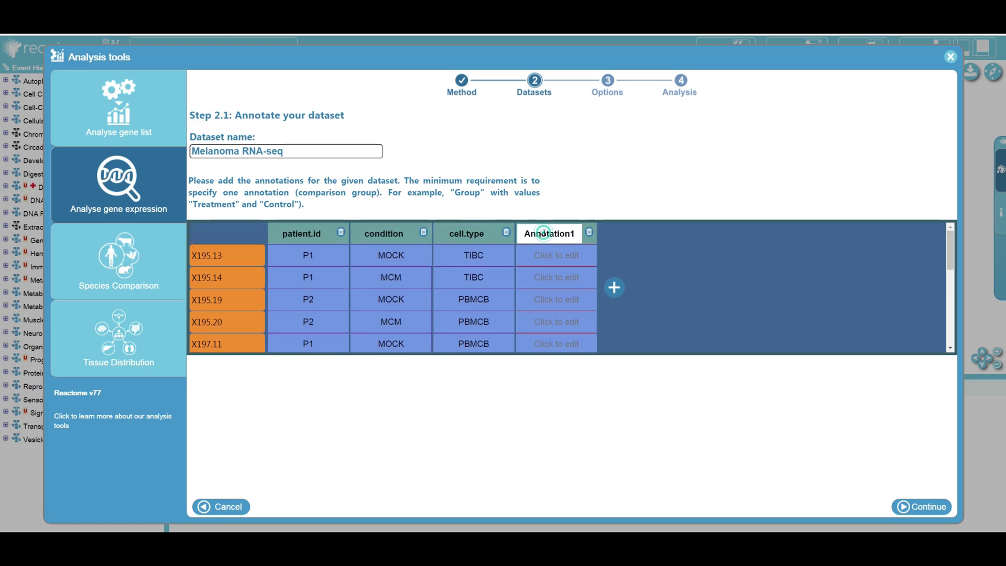
{"action": "double_click", "coordinate": [543, 233]}
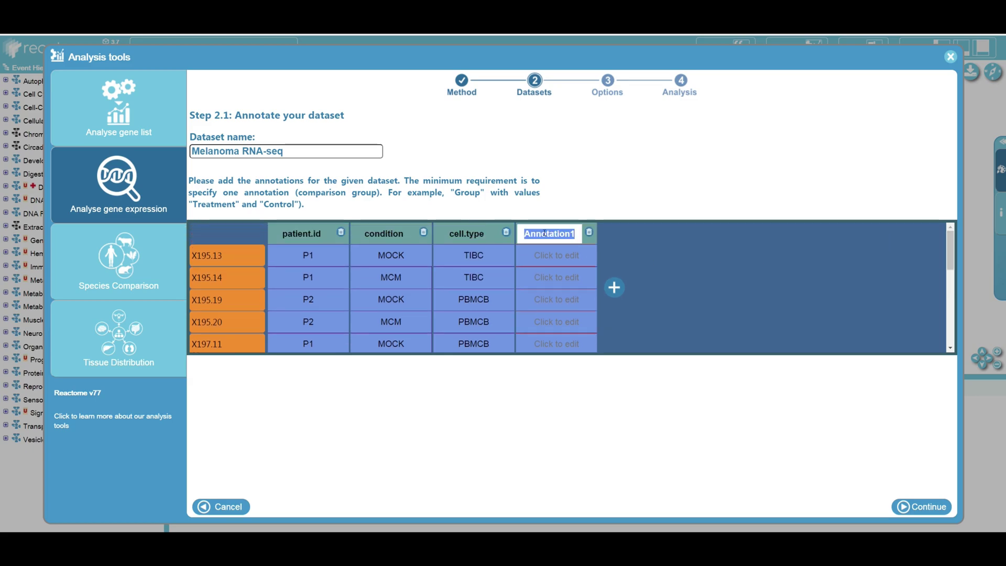
{"action": "type", "text": "Treatment"}
{"action": "left_click", "coordinate": [545, 257]}
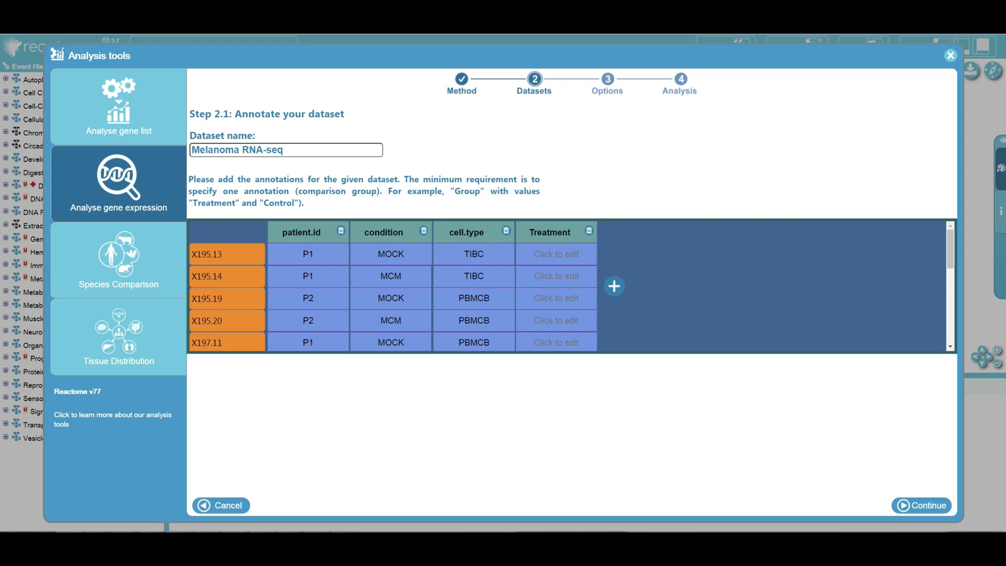
{"action": "left_click", "coordinate": [937, 508]}
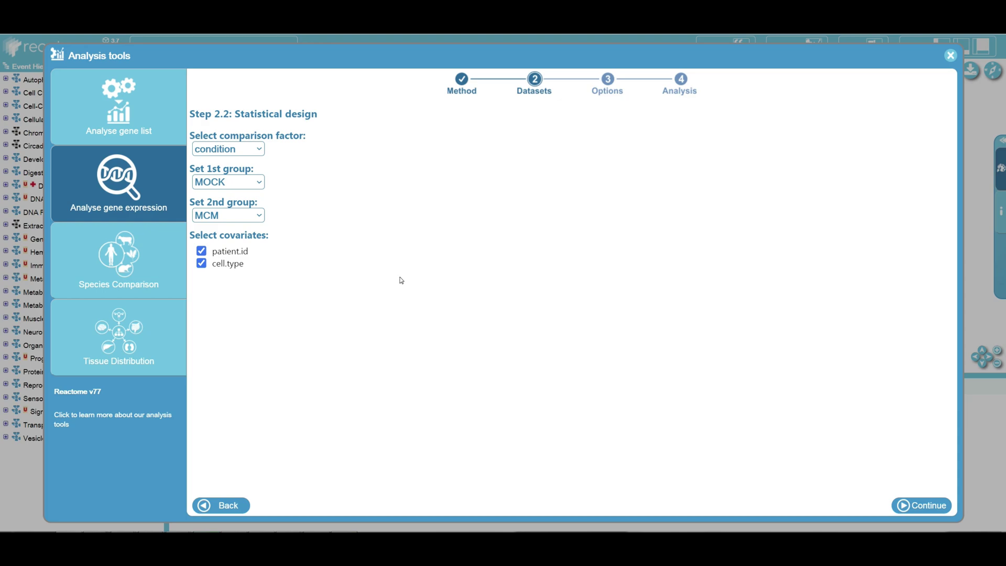
{"action": "left_click", "coordinate": [259, 151]}
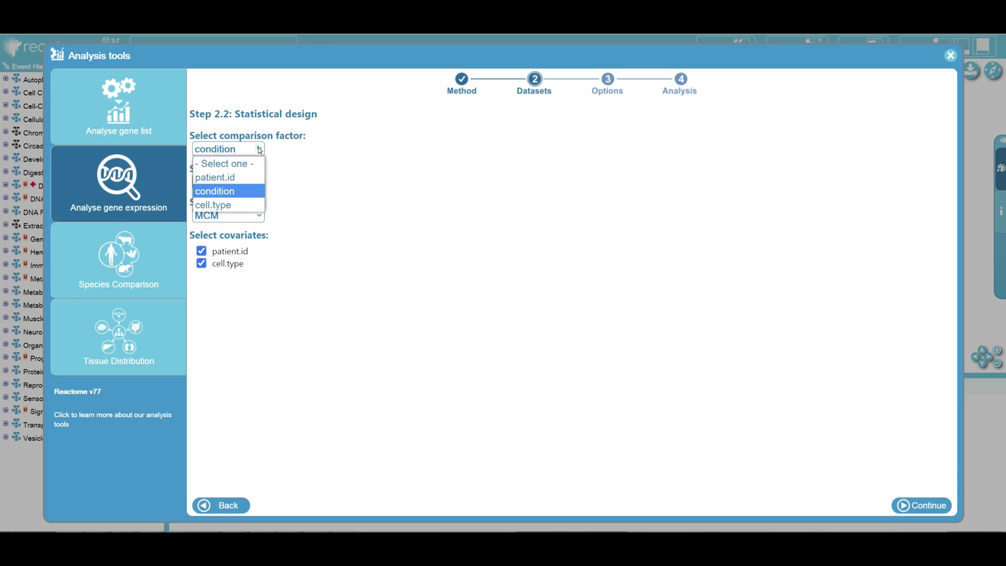
{"action": "left_click", "coordinate": [230, 178]}
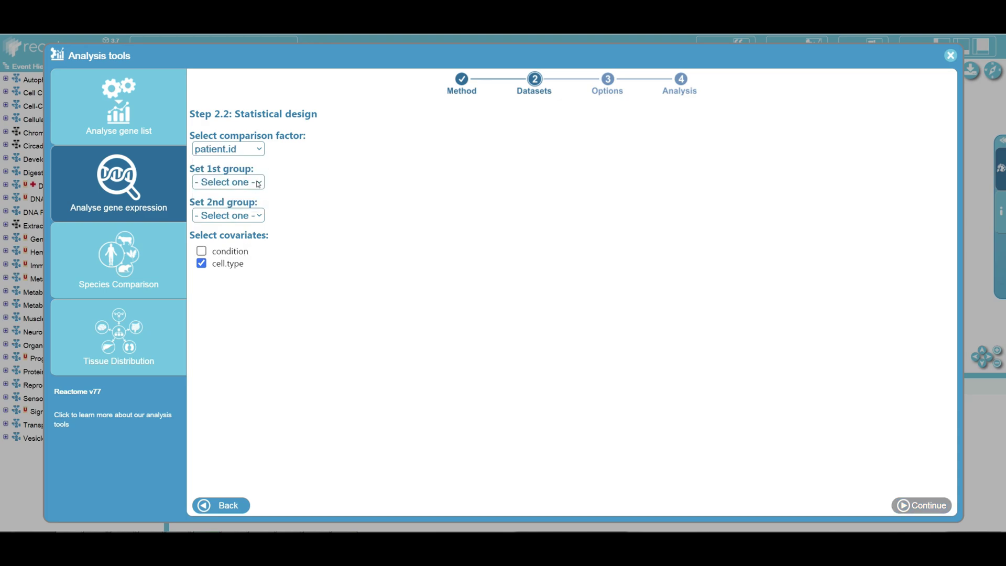
{"action": "left_click", "coordinate": [258, 184]}
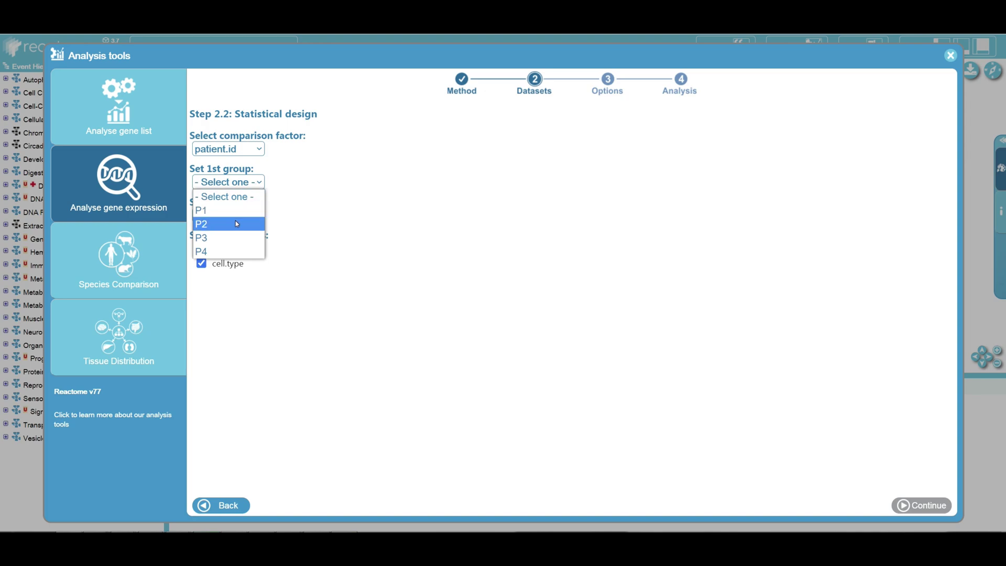
{"action": "left_click", "coordinate": [259, 150]}
{"action": "left_click", "coordinate": [231, 191]}
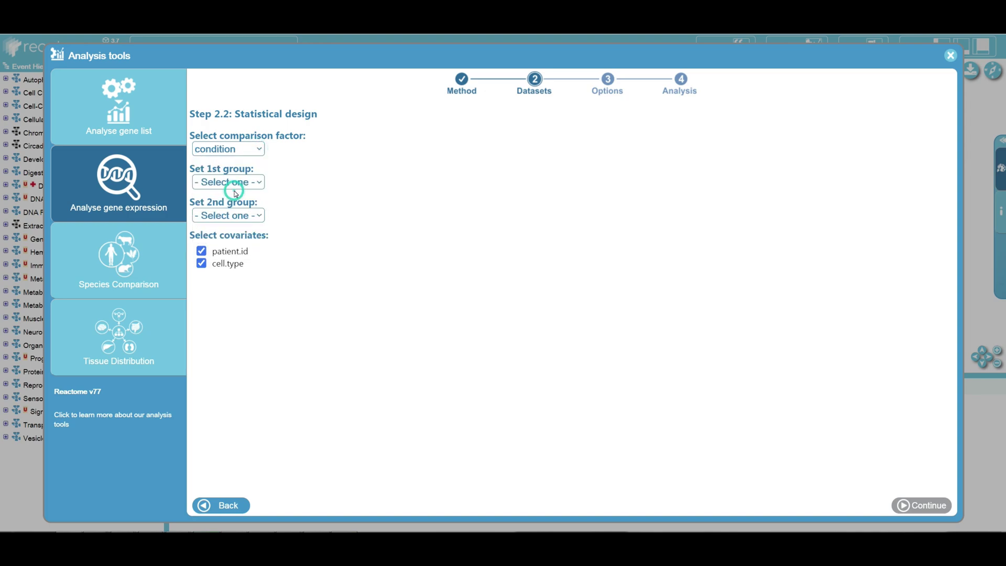
{"action": "left_click", "coordinate": [257, 183]}
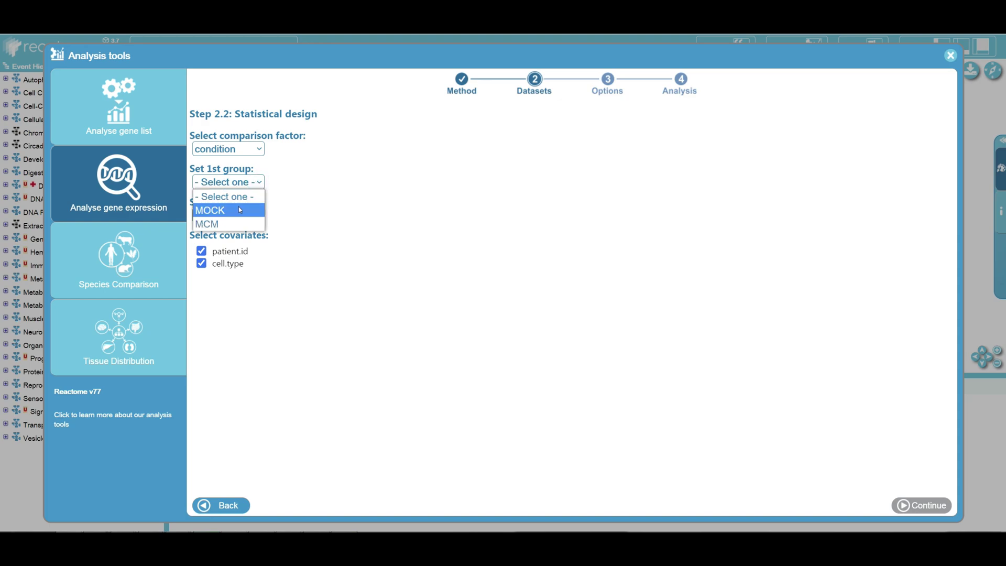
{"action": "left_click", "coordinate": [258, 149]}
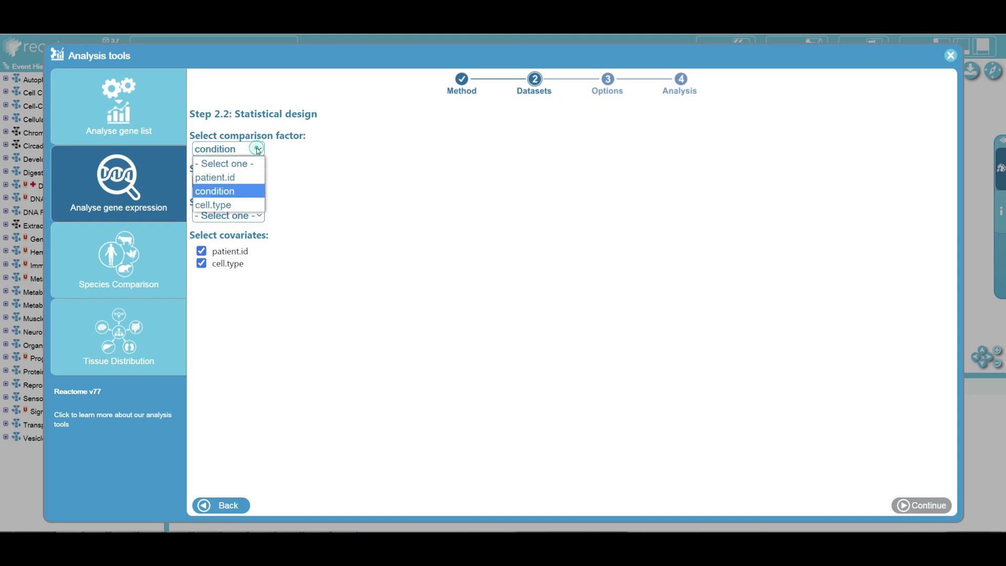
{"action": "left_click", "coordinate": [230, 205]}
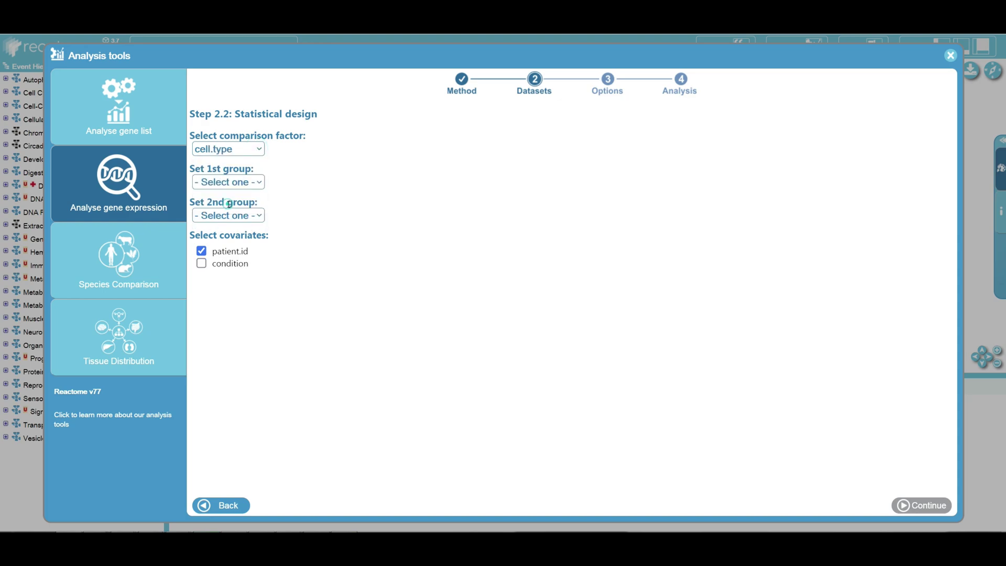
{"action": "left_click", "coordinate": [256, 184]}
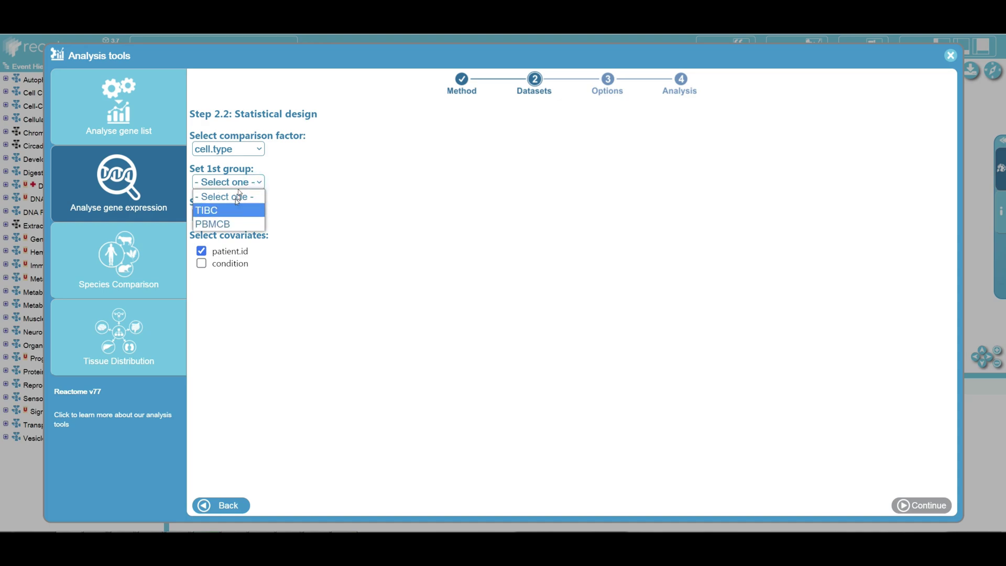
{"action": "left_click", "coordinate": [259, 151]}
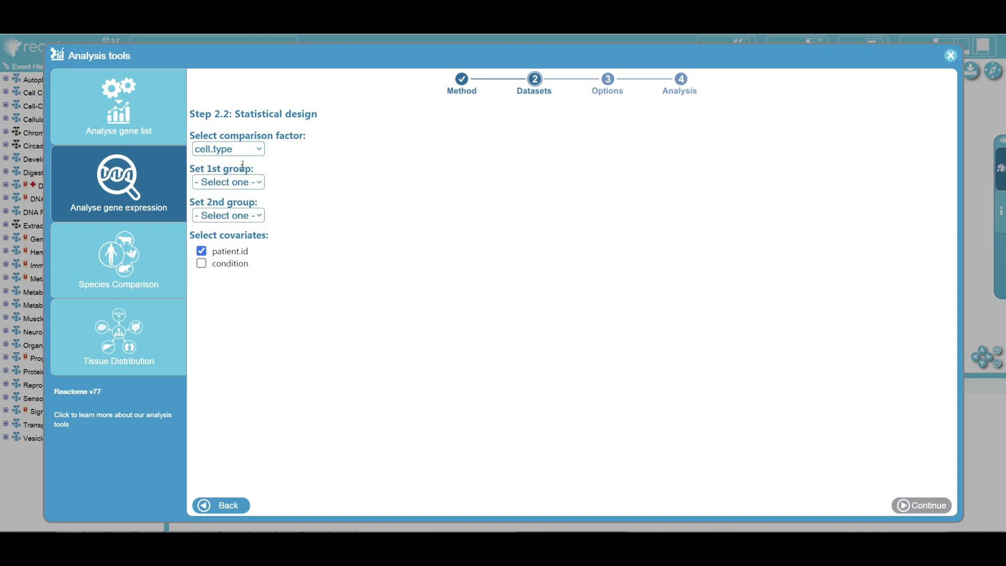
{"action": "left_click", "coordinate": [250, 151]}
{"action": "left_click", "coordinate": [228, 191]}
{"action": "left_click", "coordinate": [231, 184]}
{"action": "left_click", "coordinate": [215, 209]}
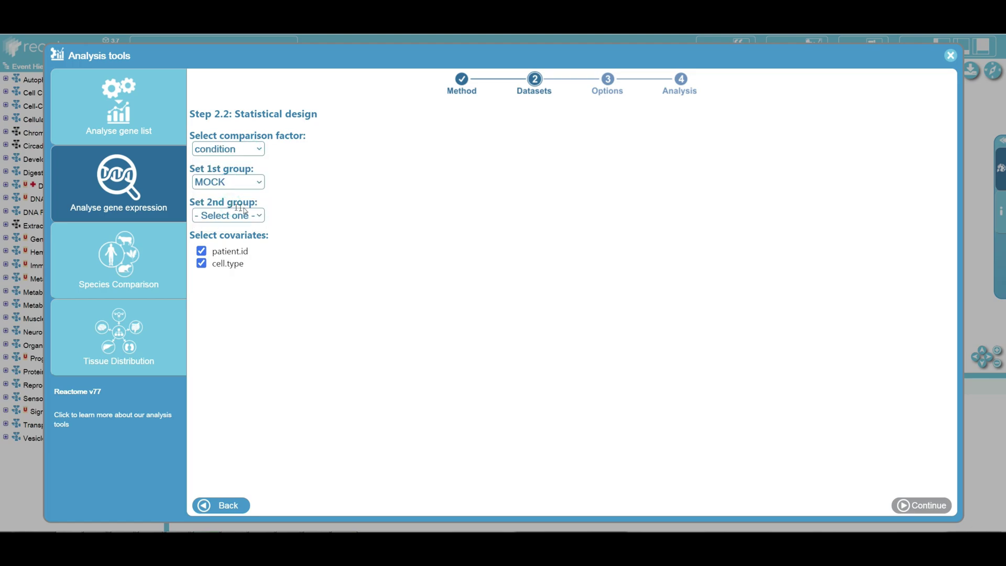
{"action": "left_click", "coordinate": [258, 216]}
{"action": "left_click", "coordinate": [215, 258]}
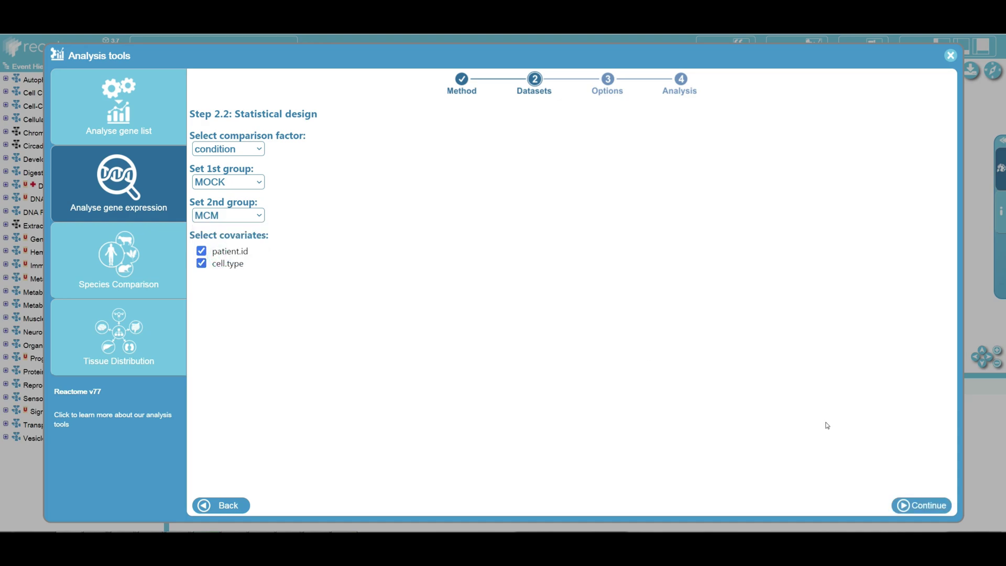
Save the MOCK vs MCM design without adding a second dataset, then reach Analysis options.
{"action": "left_click", "coordinate": [927, 511]}
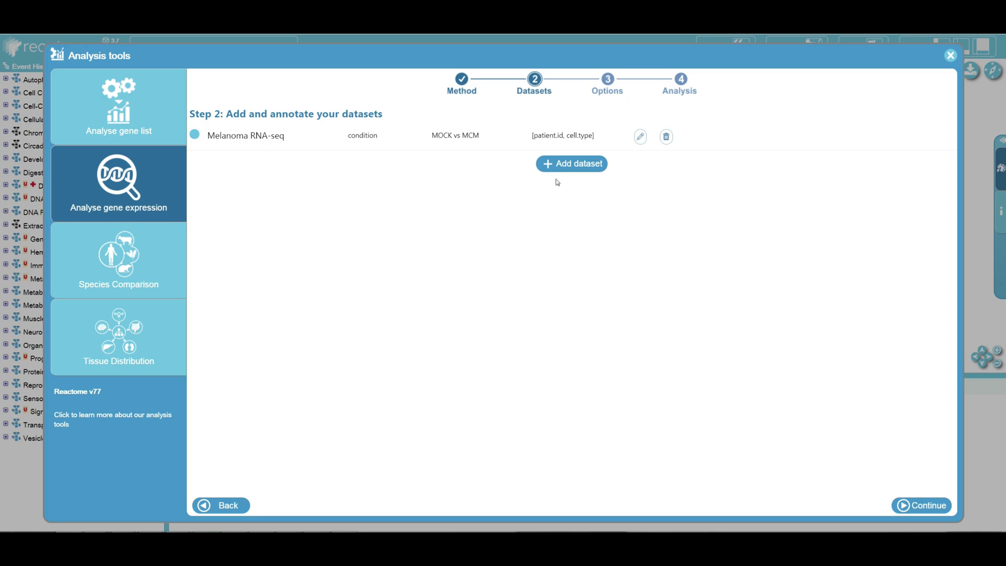
{"action": "left_click", "coordinate": [574, 164]}
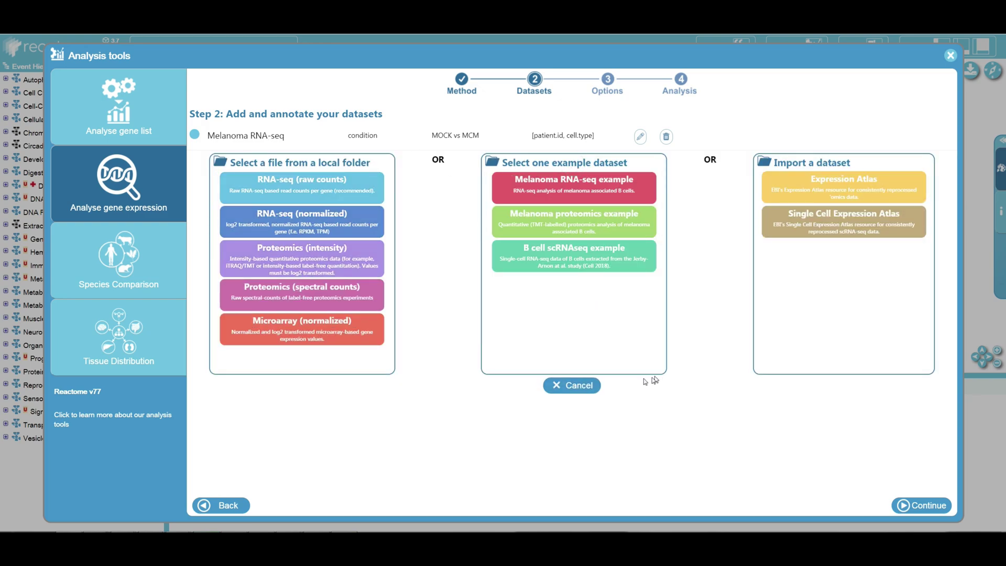
{"action": "left_click", "coordinate": [568, 385]}
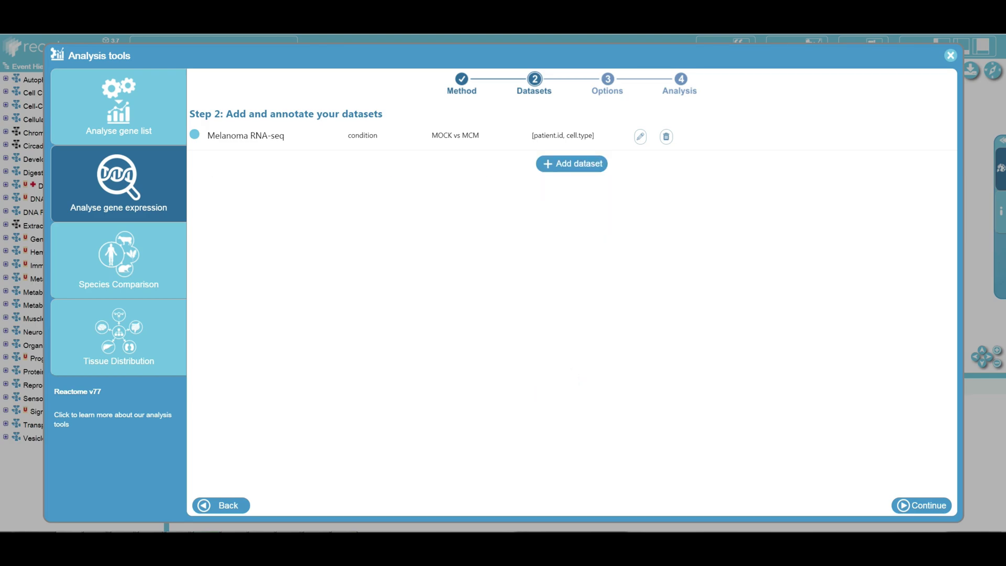
{"action": "left_click", "coordinate": [923, 506]}
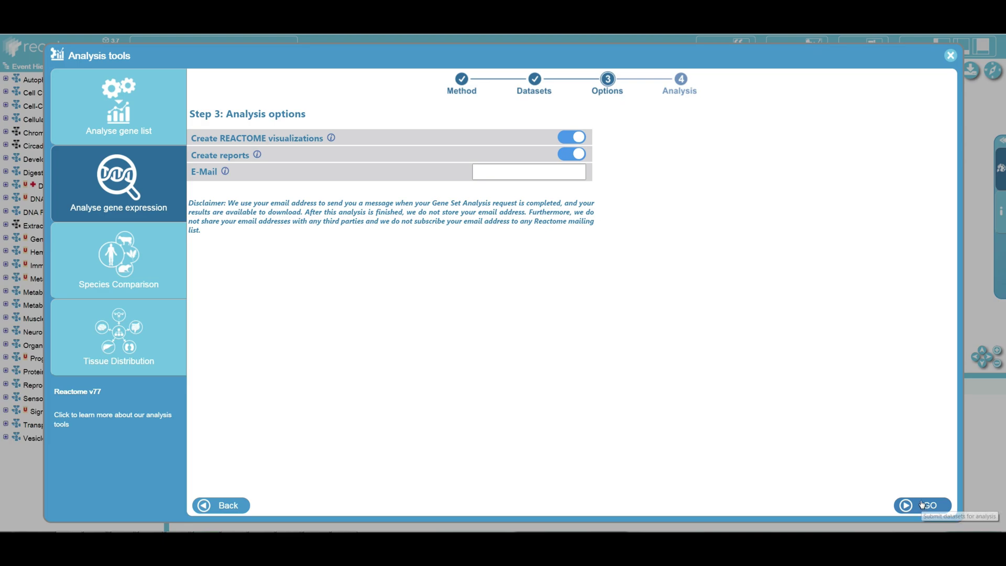
Run the PADOG analysis with pathway visualizations and reports enabled and no e-mail.
{"action": "left_click", "coordinate": [565, 141]}
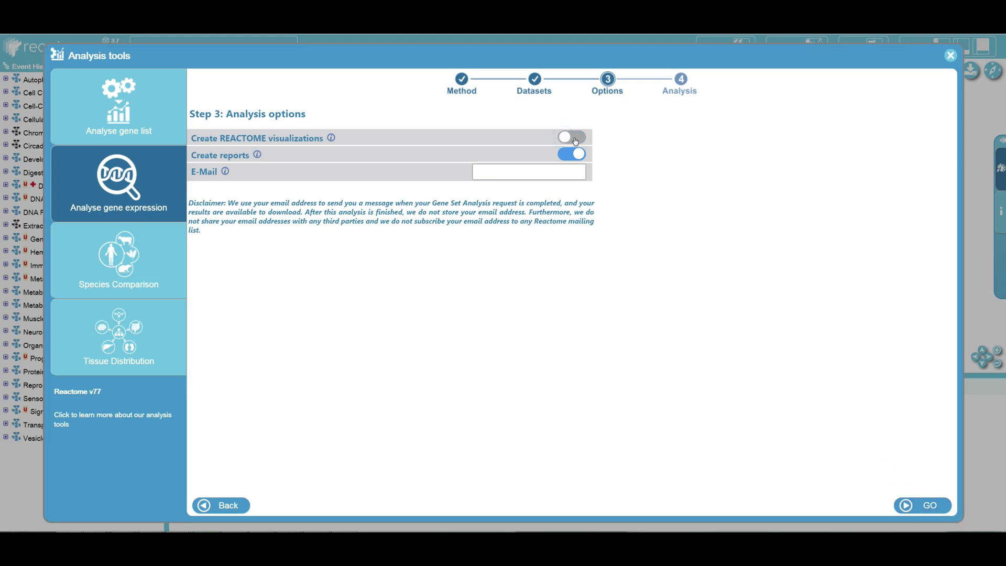
{"action": "left_click", "coordinate": [575, 138]}
{"action": "left_click", "coordinate": [573, 155]}
{"action": "left_click", "coordinate": [575, 156]}
{"action": "left_click", "coordinate": [529, 172]}
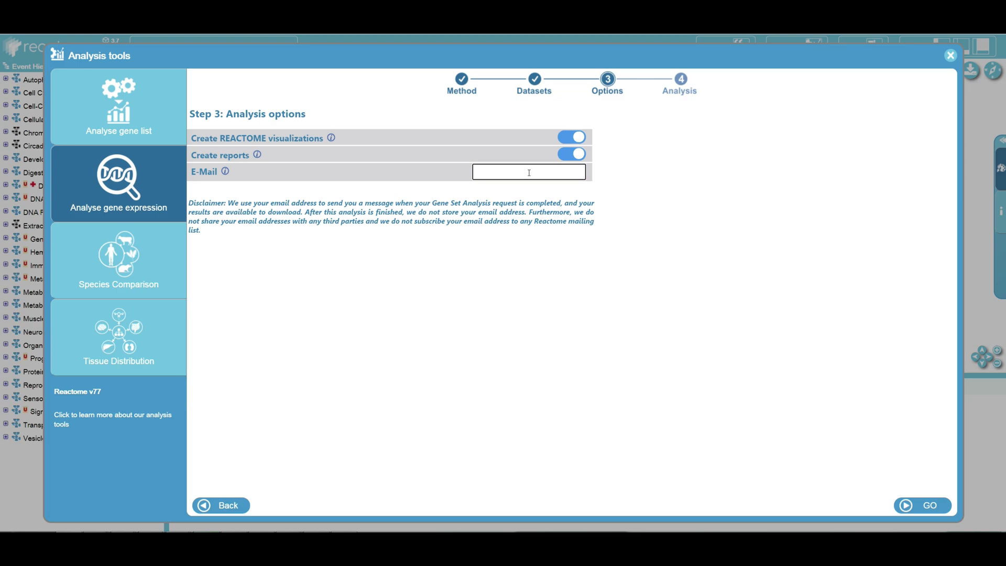
{"action": "left_click", "coordinate": [922, 510]}
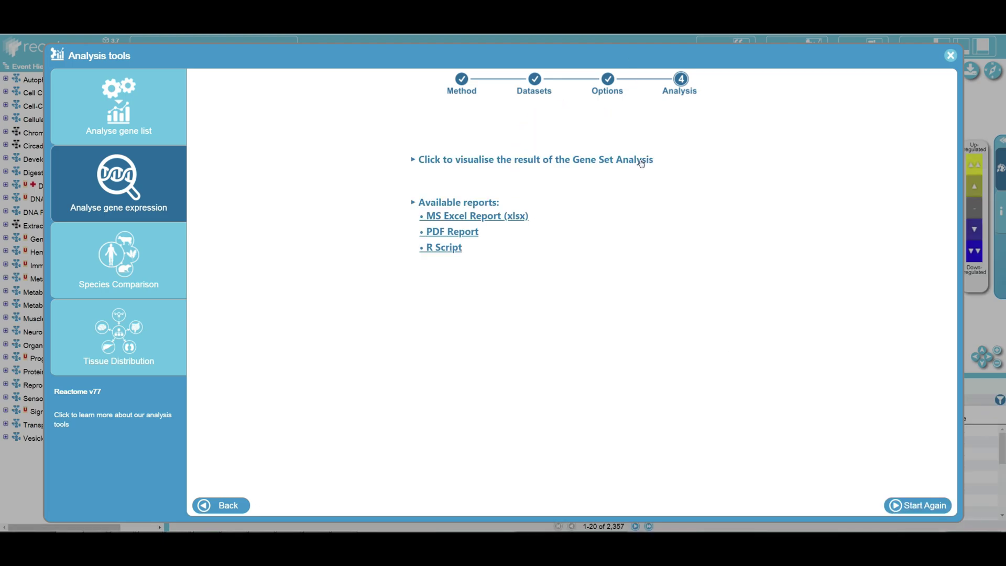
Open the Melanoma RNA-seq results in the pathway browser, led by G2/M Checkpoints.
{"action": "left_click", "coordinate": [557, 160]}
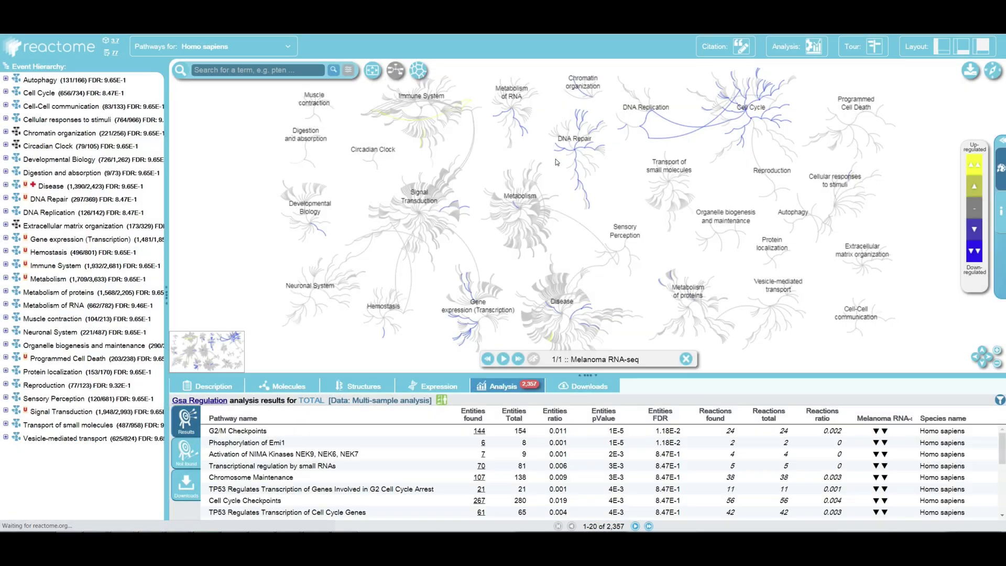